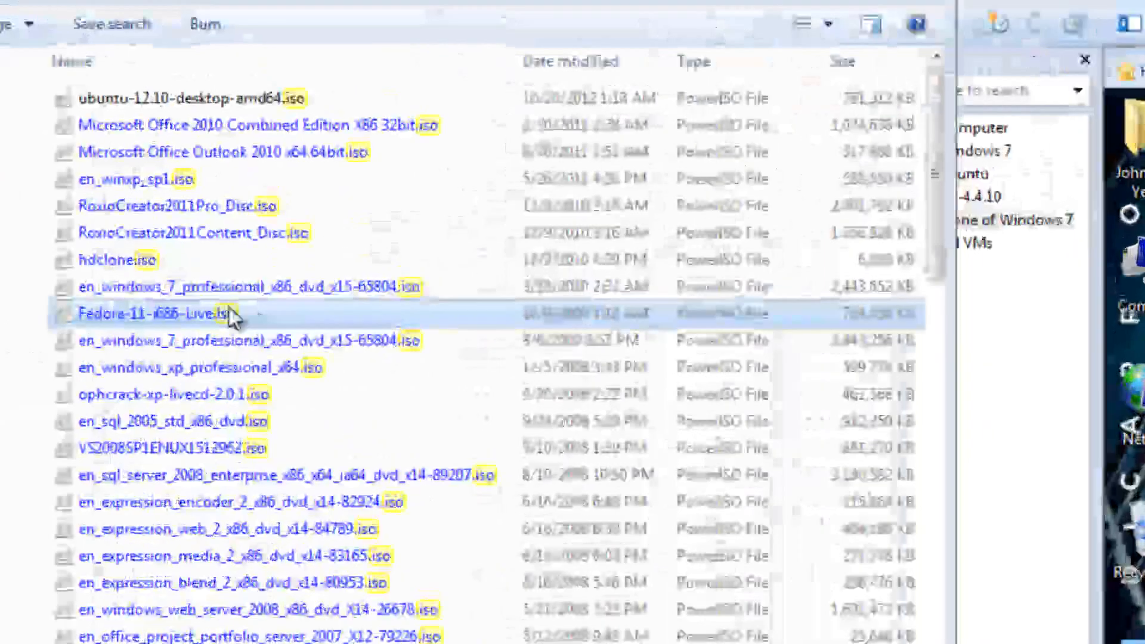
Place Fedora-11-i686-Live.iso from the ISO search results onto the desktop
click(229, 197)
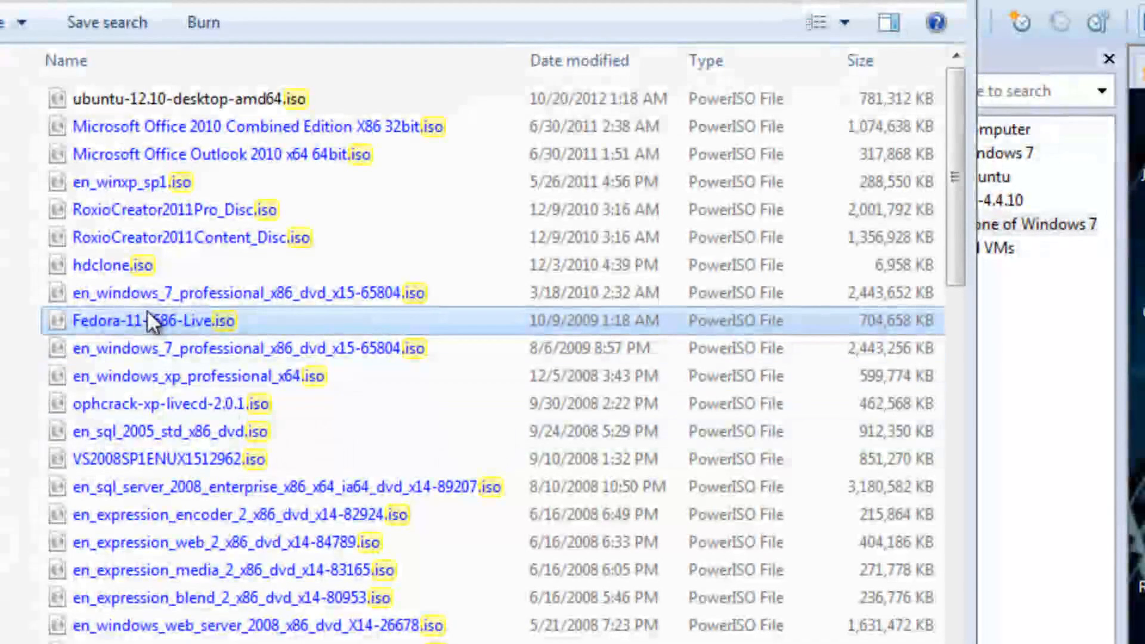
mouse_move(113, 328)
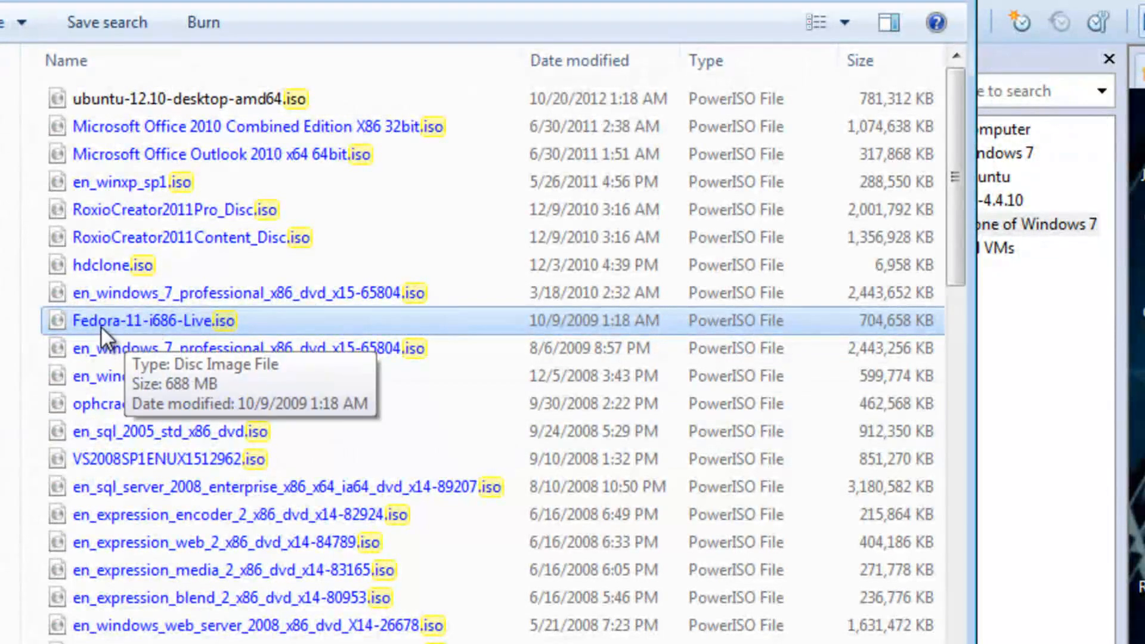
drag(113, 322, 895, 386)
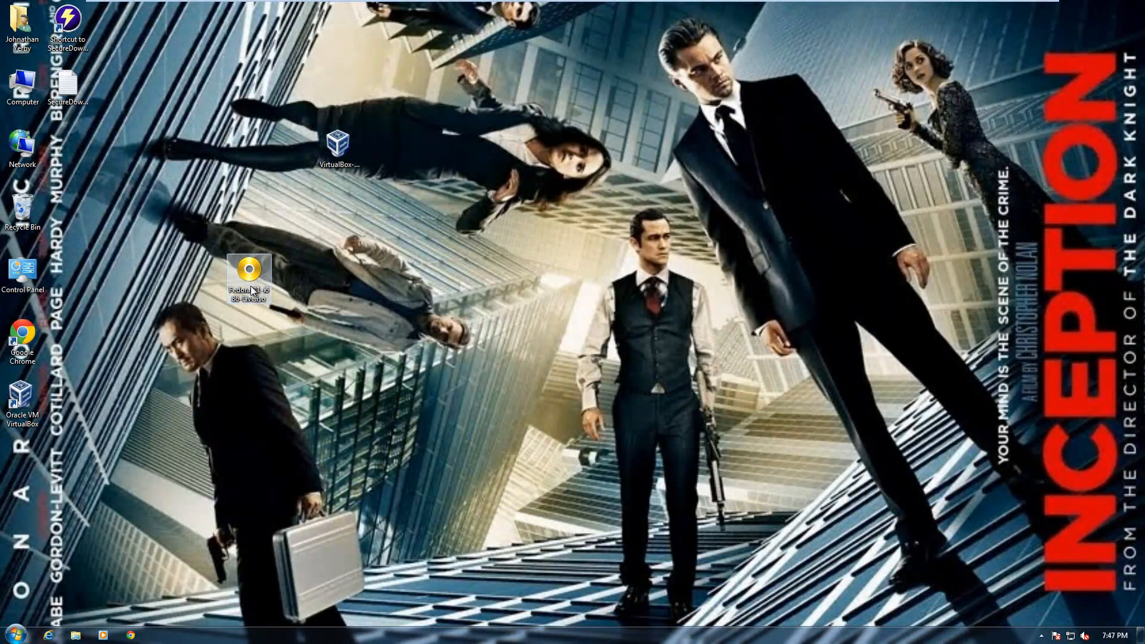
Switch to Oracle VM VirtualBox and begin a new virtual machine named Fedora, with type Linux and version Fedora
click(22, 400)
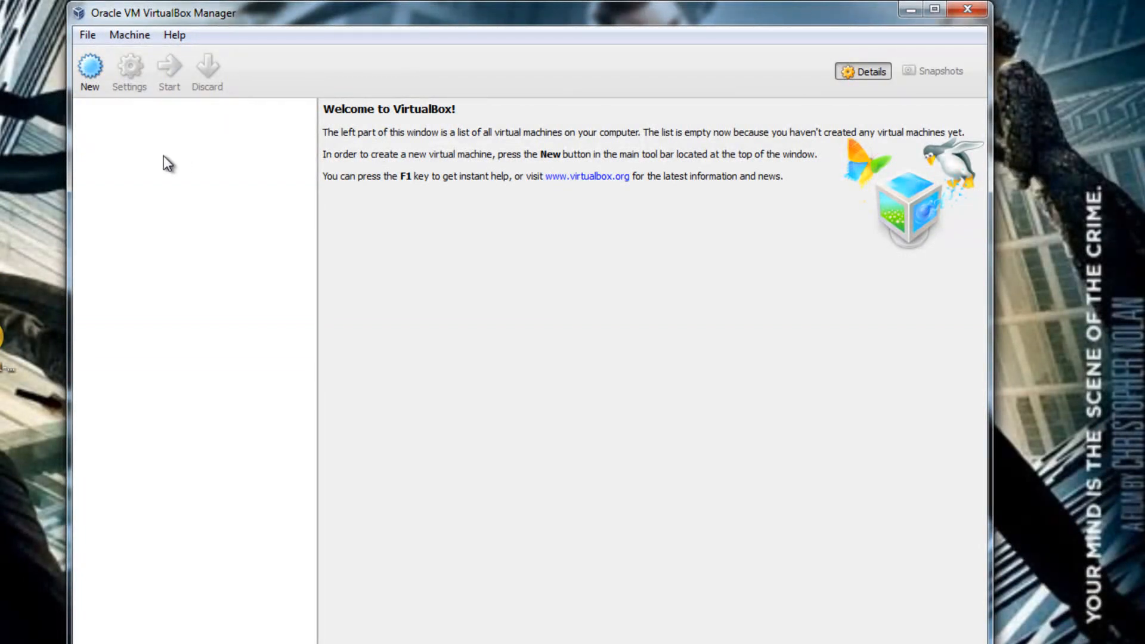
click(93, 74)
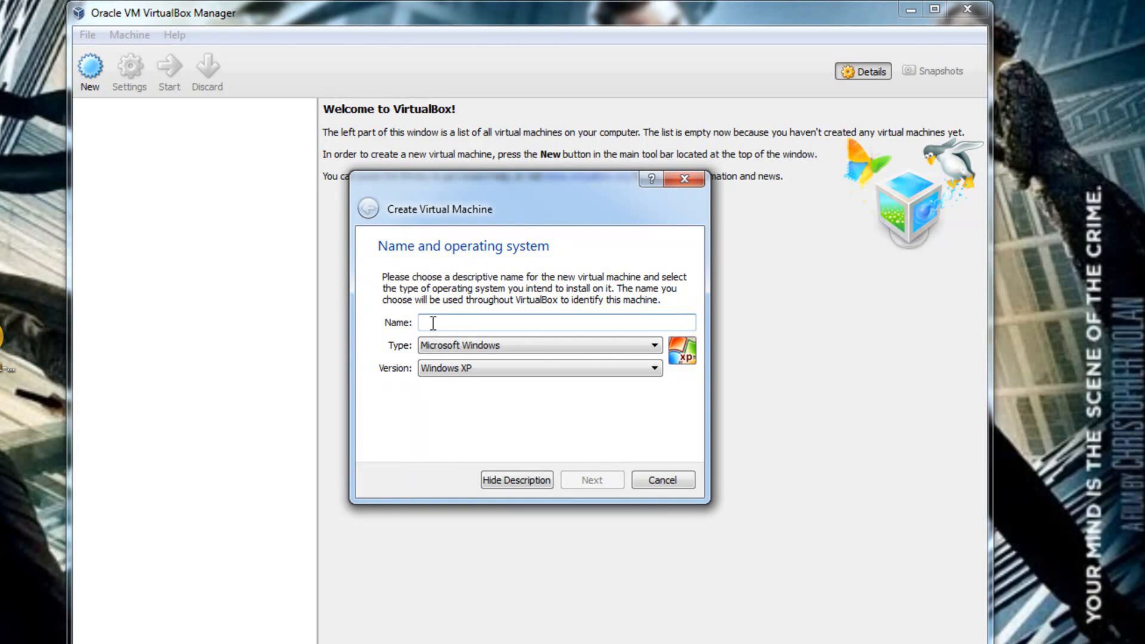
text(F)
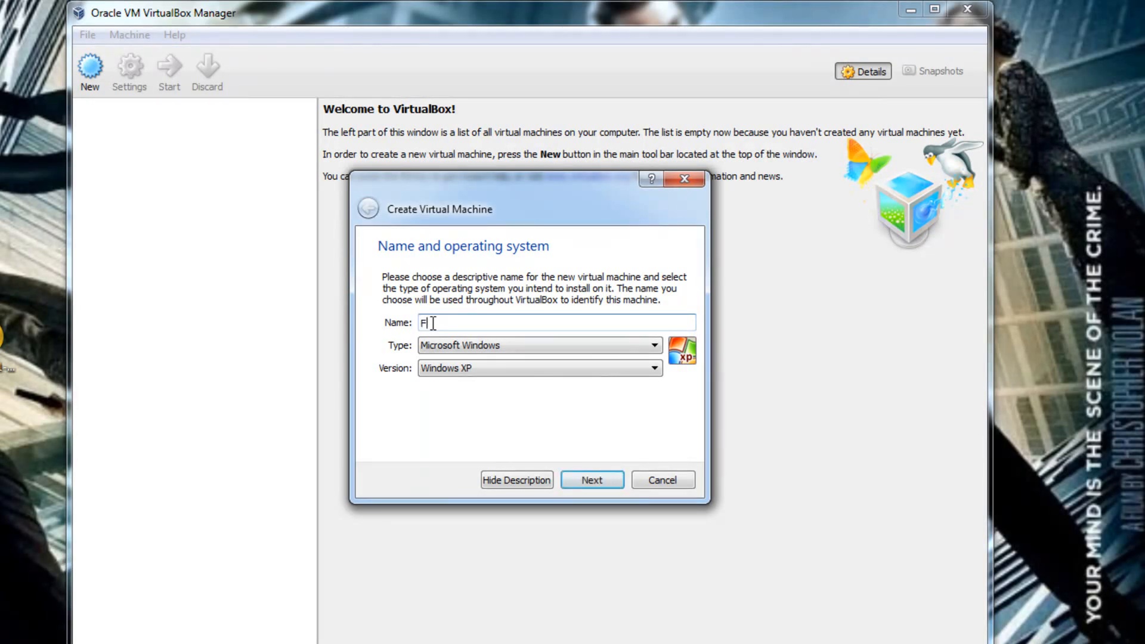
text(edora)
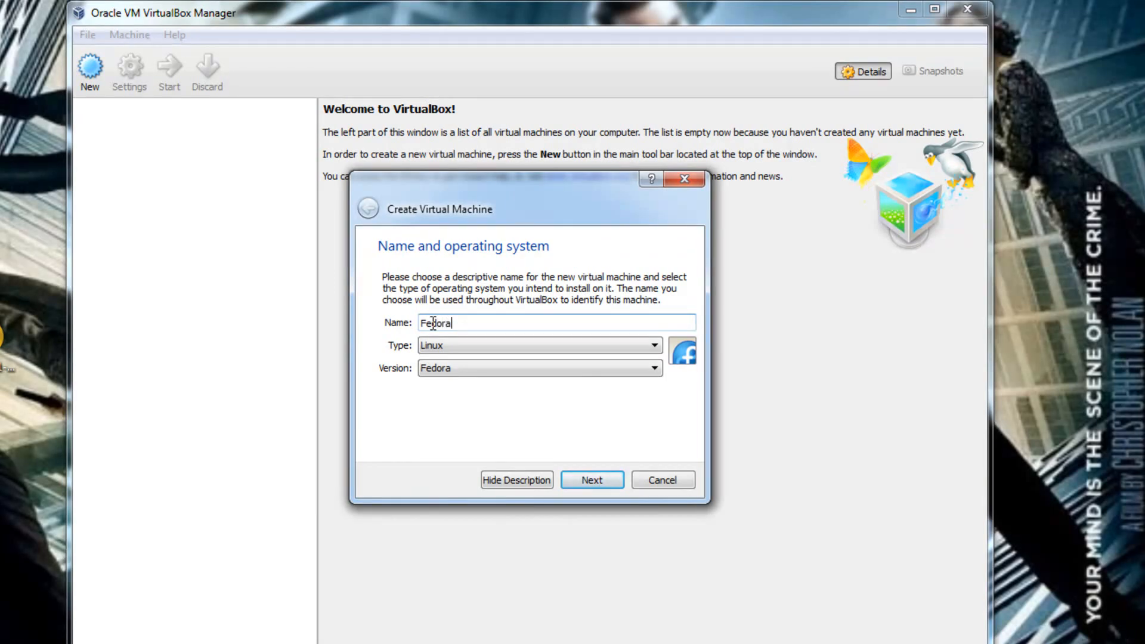
click(560, 346)
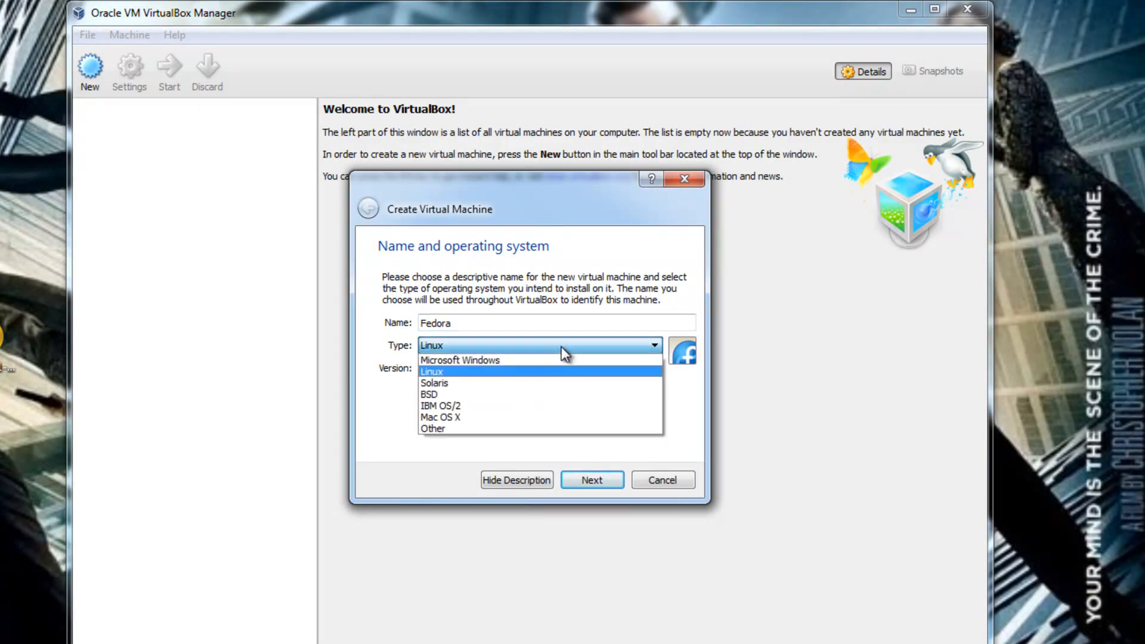
click(561, 346)
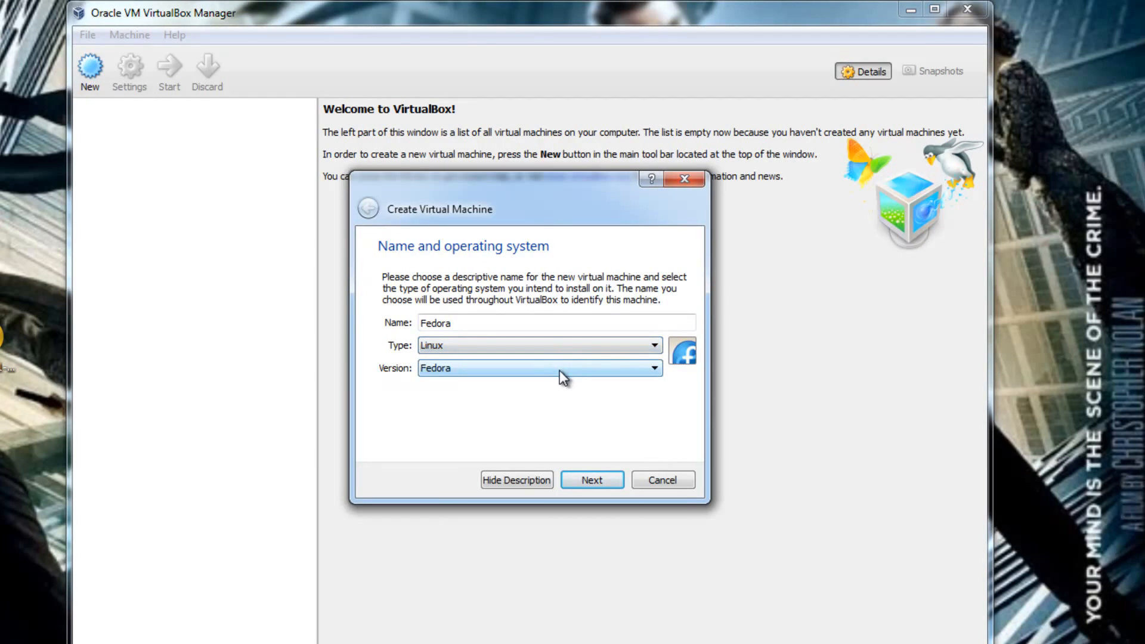
click(560, 370)
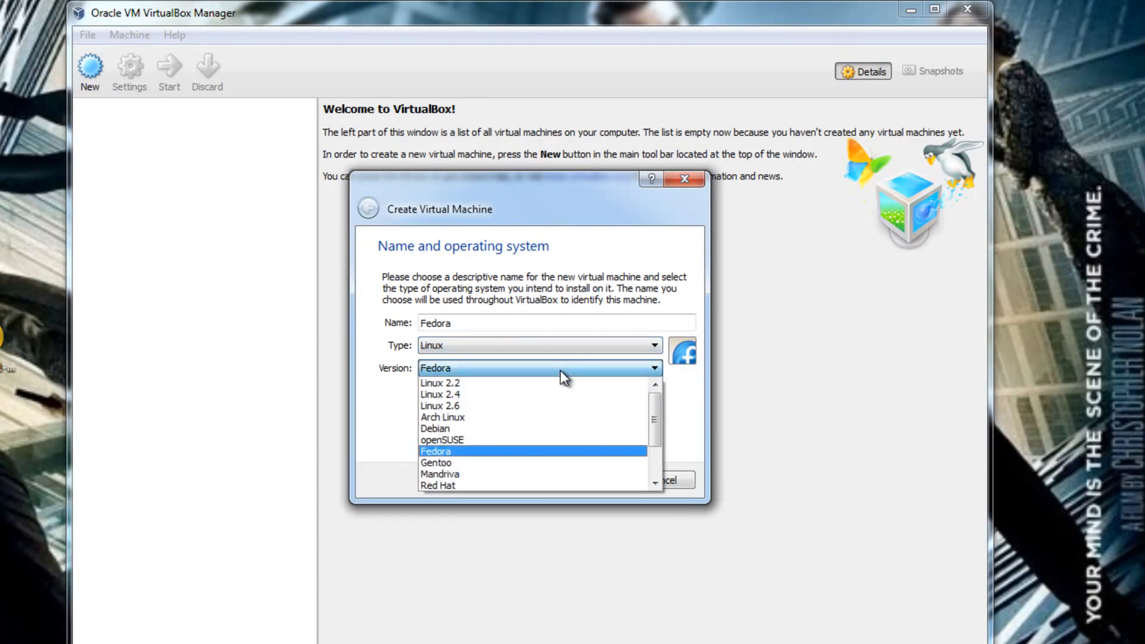
click(560, 370)
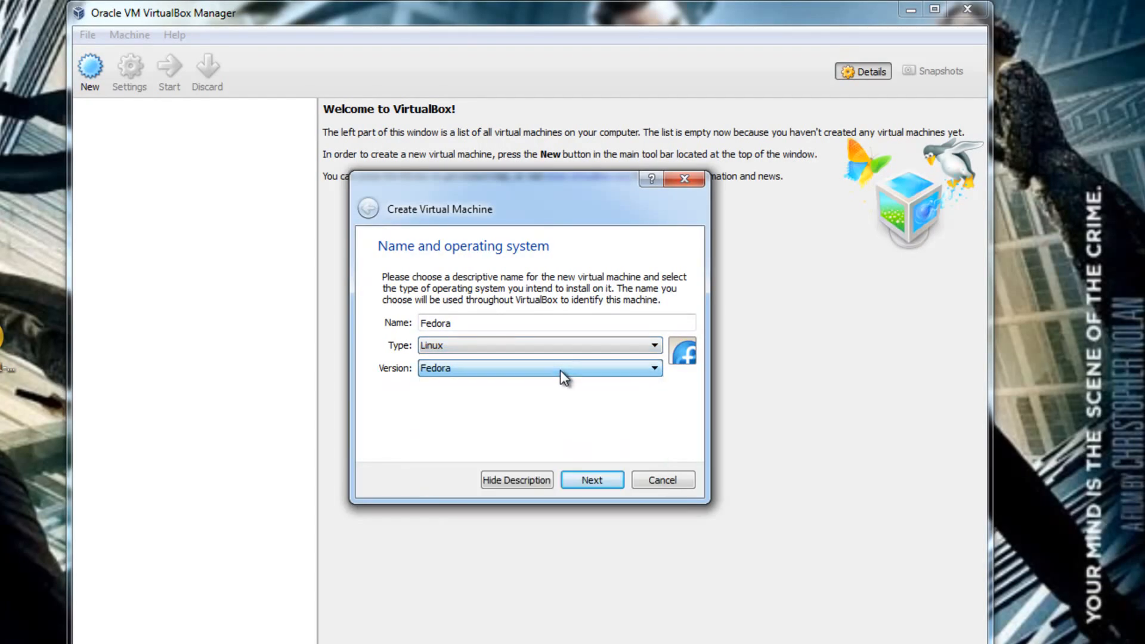
click(593, 479)
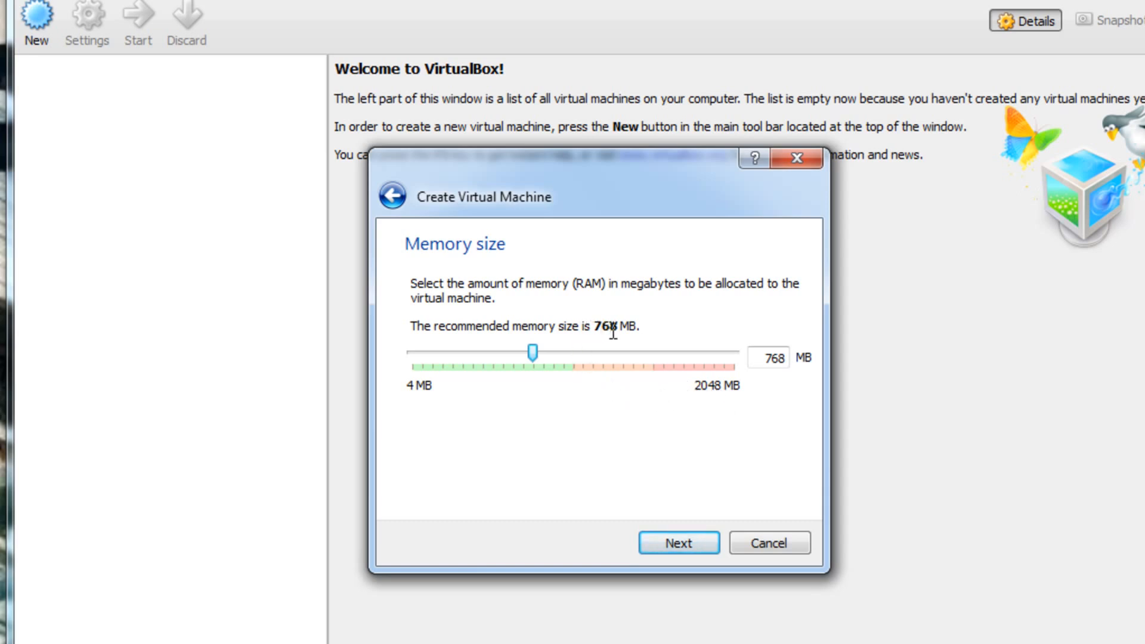
Accept 768 MB of memory and choose to create a dynamically allocated VDI virtual hard drive
click(687, 541)
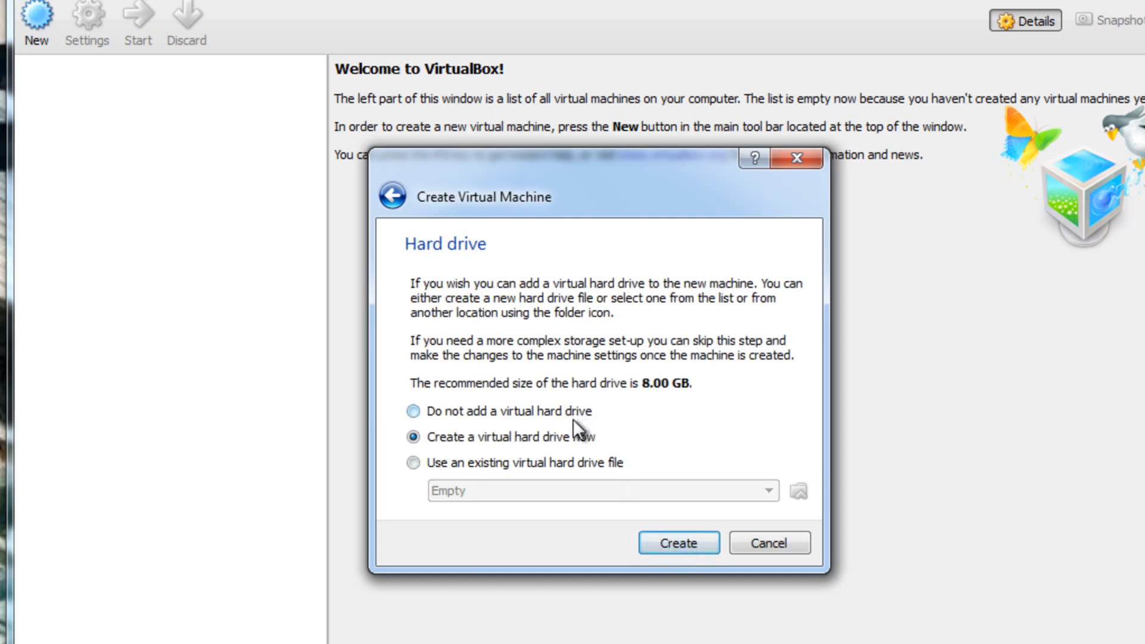
click(692, 541)
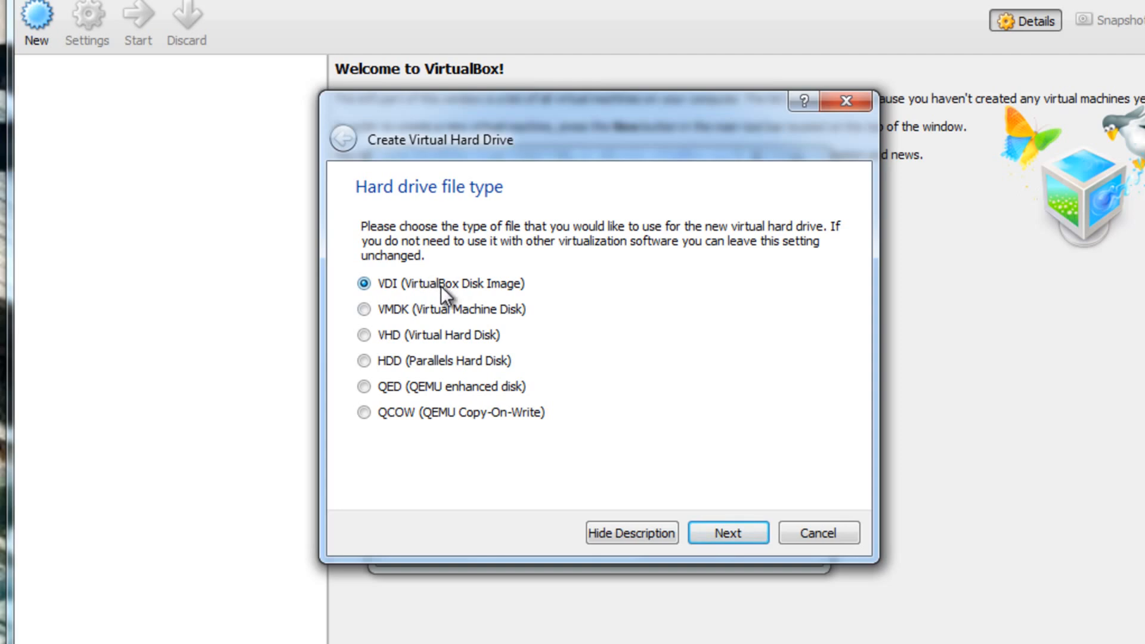
click(728, 535)
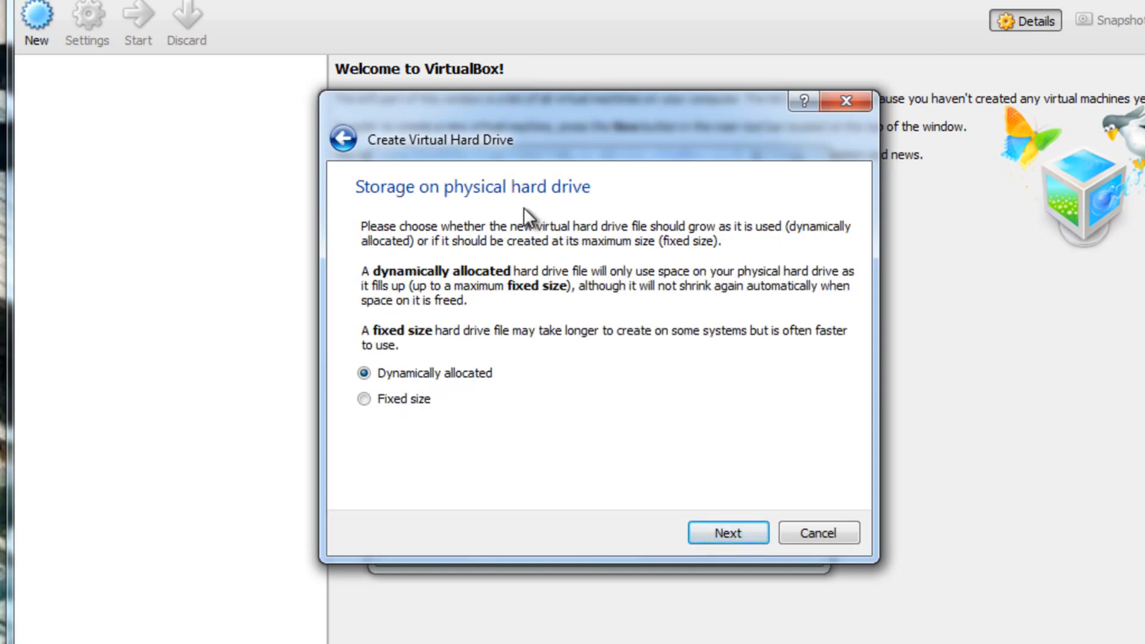
click(722, 536)
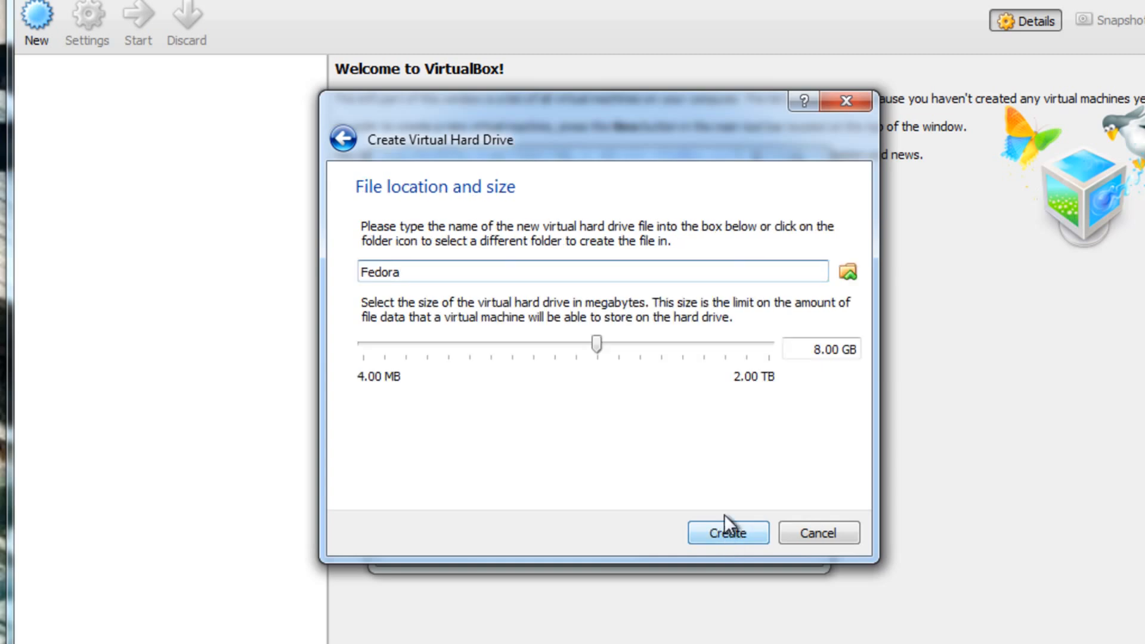
Set the Fedora virtual hard drive's size to 10 GB and create it
click(628, 347)
drag(620, 349, 599, 352)
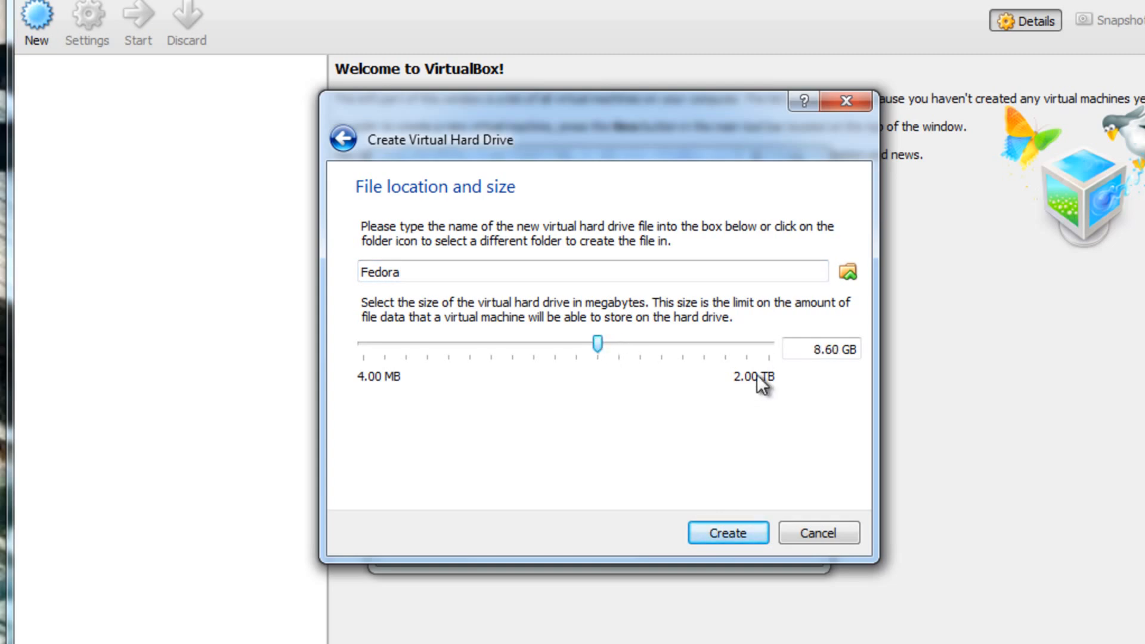
drag(808, 350, 863, 342)
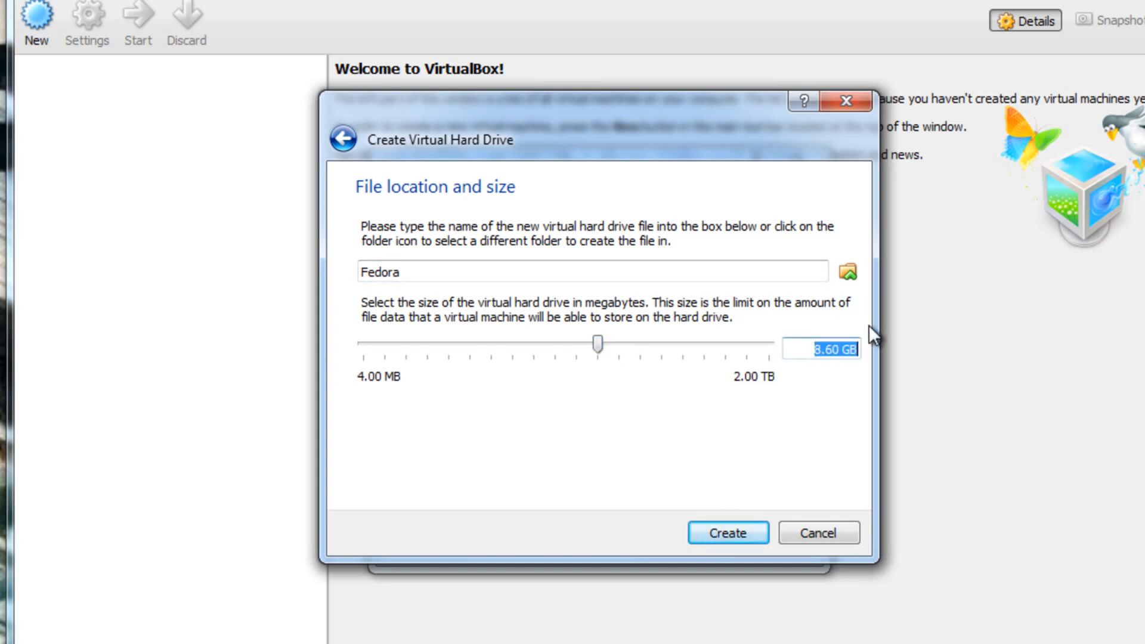
text(10 GB)
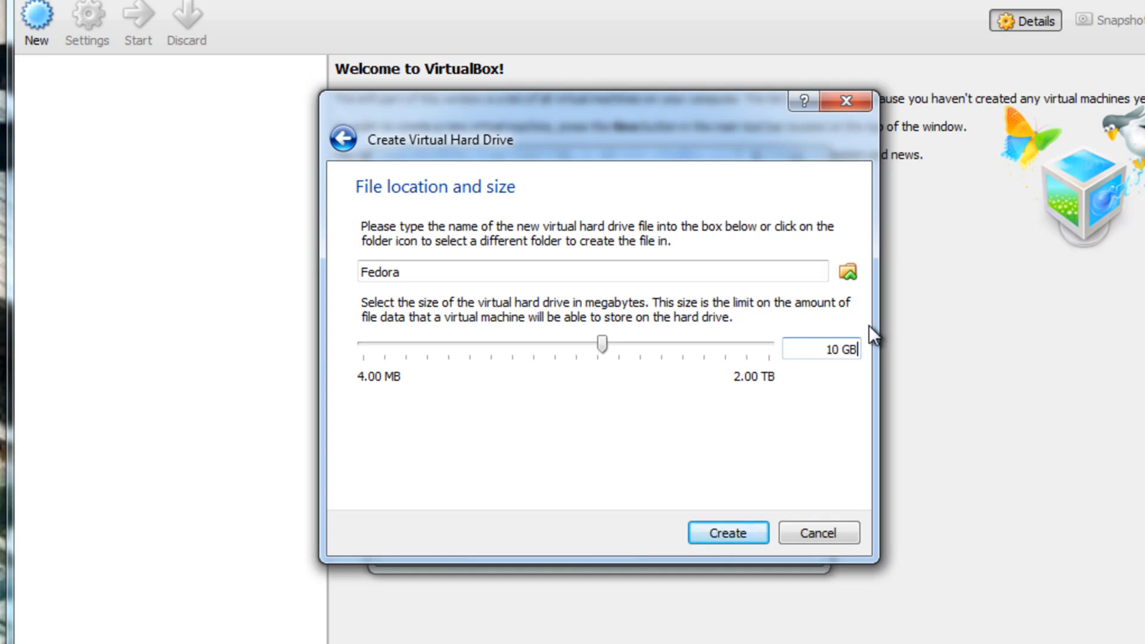
click(723, 531)
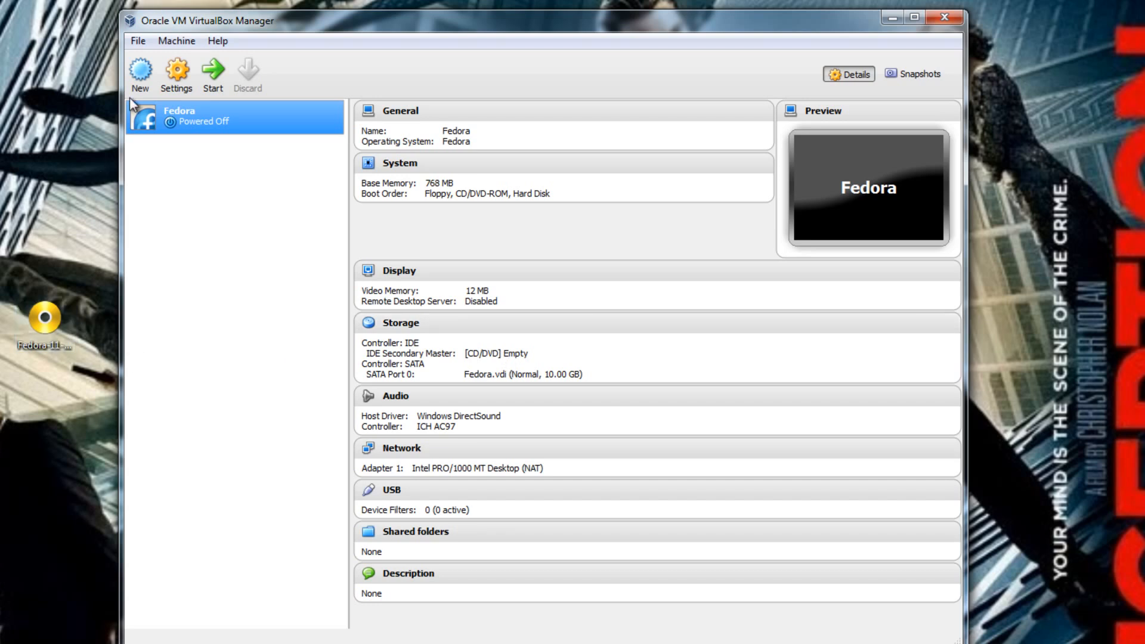
Start the Fedora virtual machine with Fedora-11-i686-Live.iso from the Desktop folder as its start-up disk
click(220, 77)
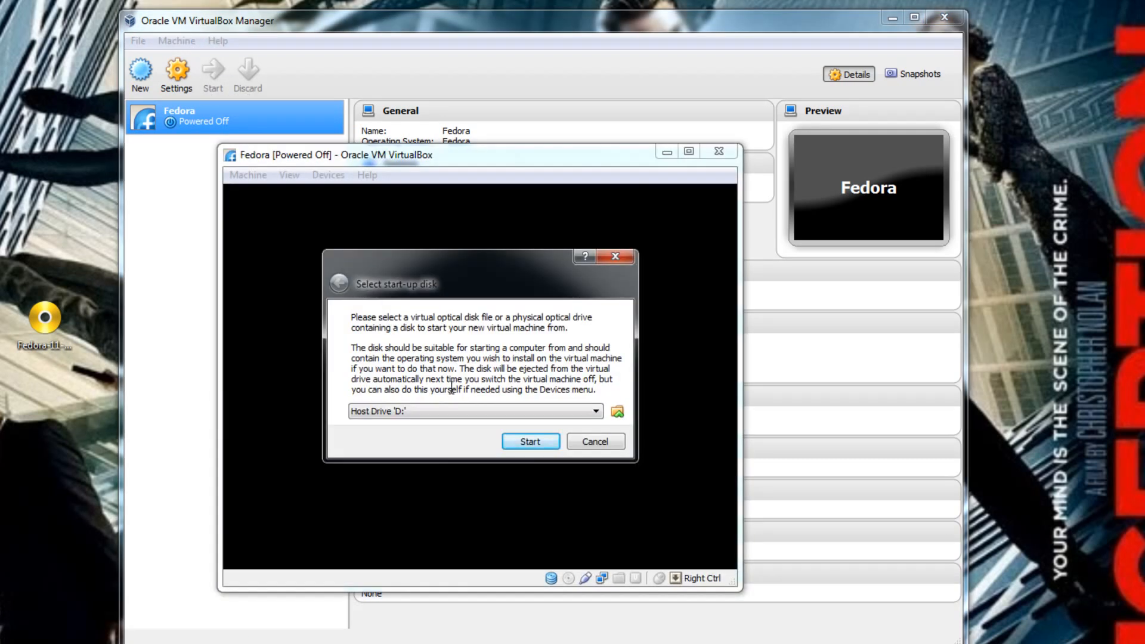
click(595, 412)
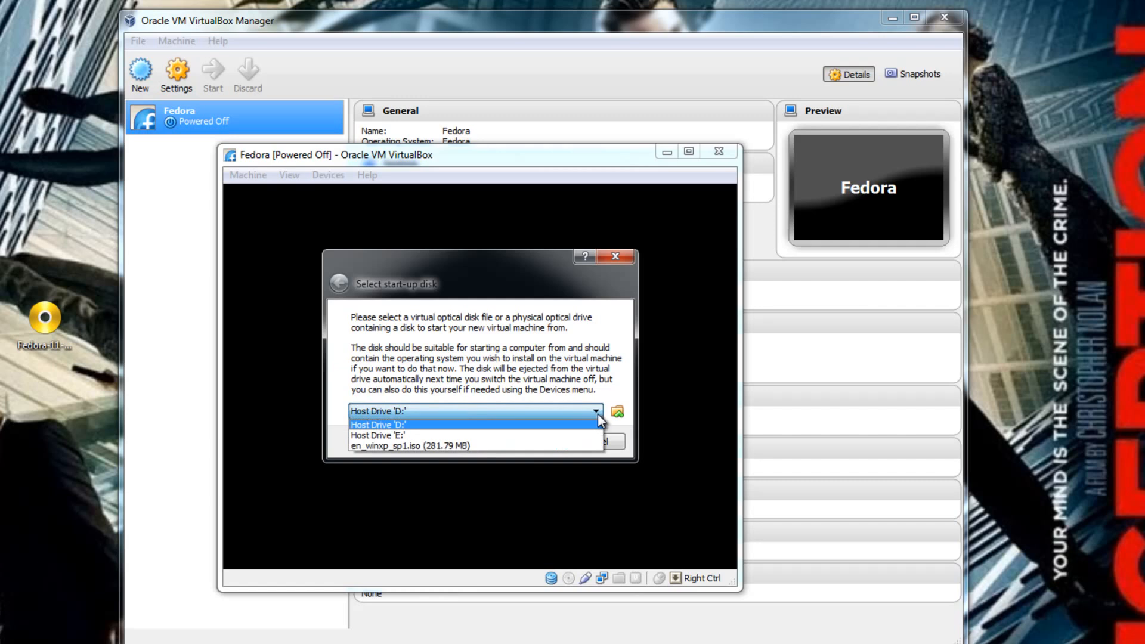
click(617, 411)
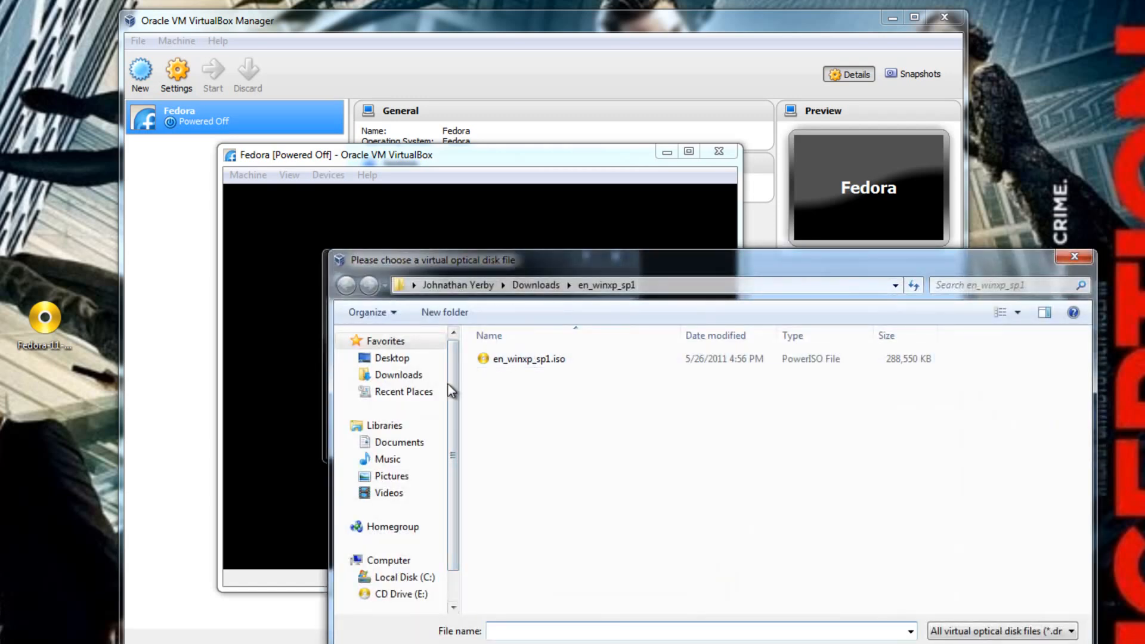
click(397, 358)
click(953, 399)
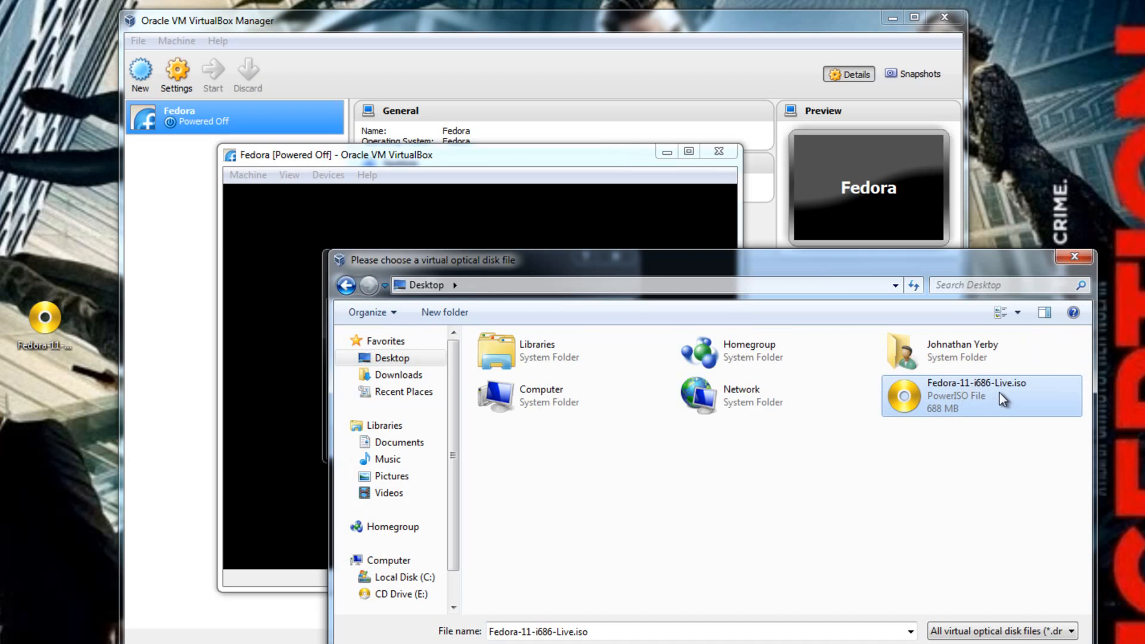
double_click(990, 408)
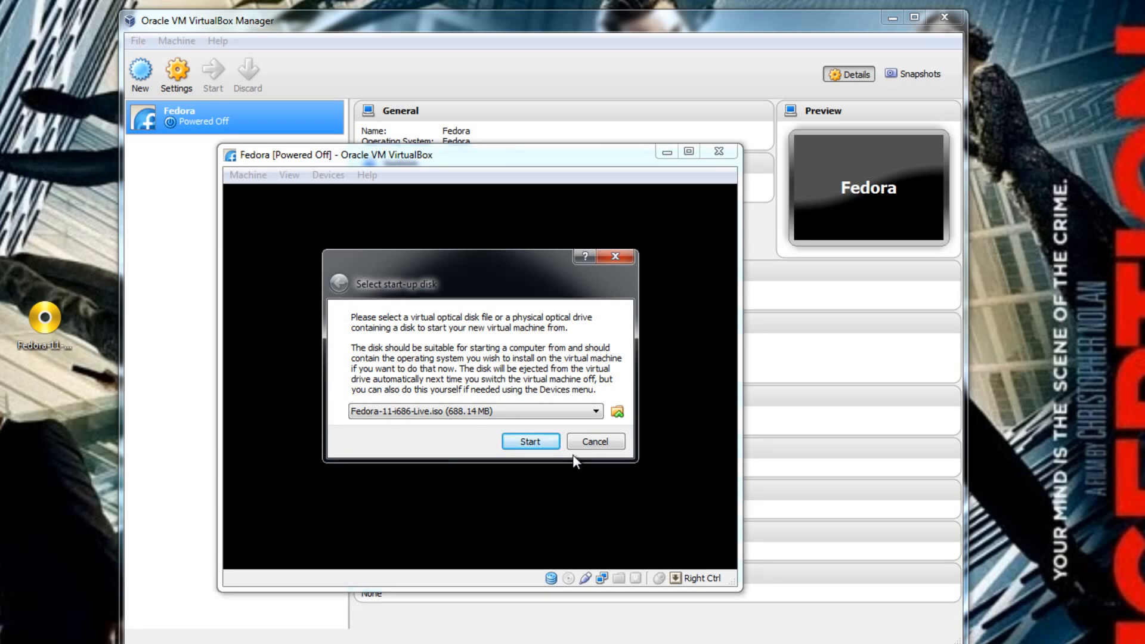
click(528, 441)
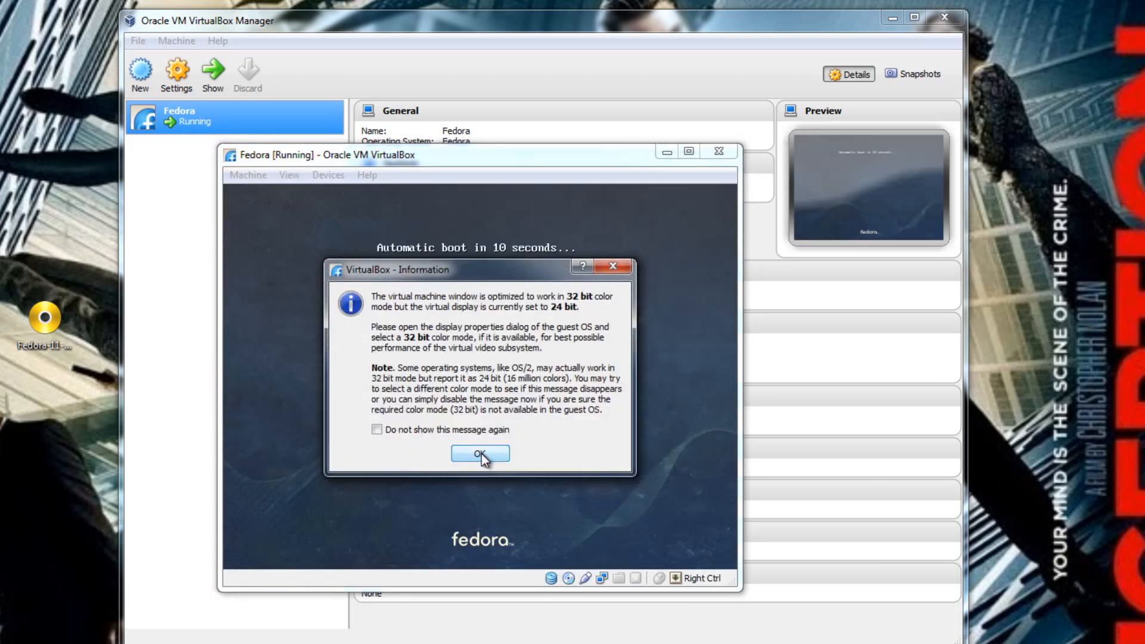
Dismiss the colour mode and mouse integration notices, and log in to the Fedora live session
click(480, 453)
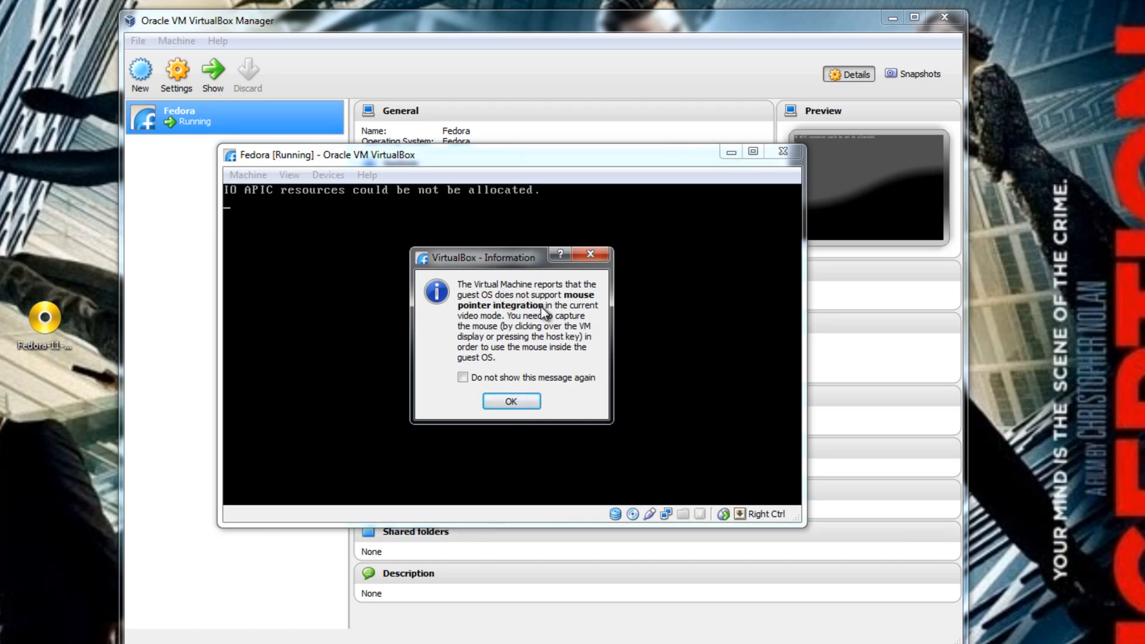
click(480, 381)
click(510, 401)
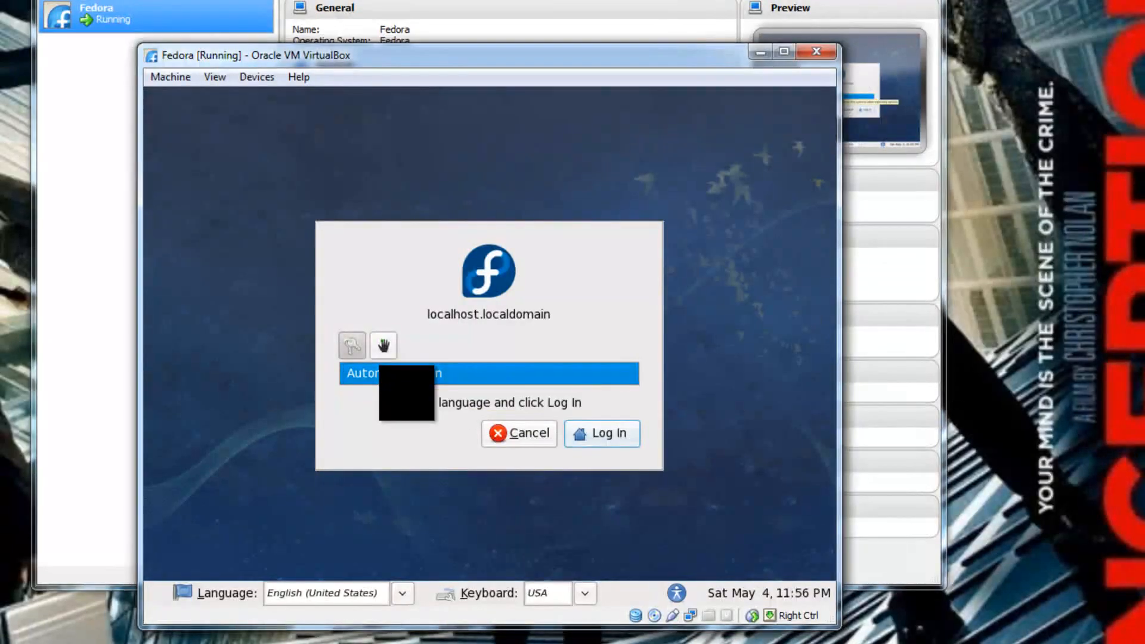
click(614, 435)
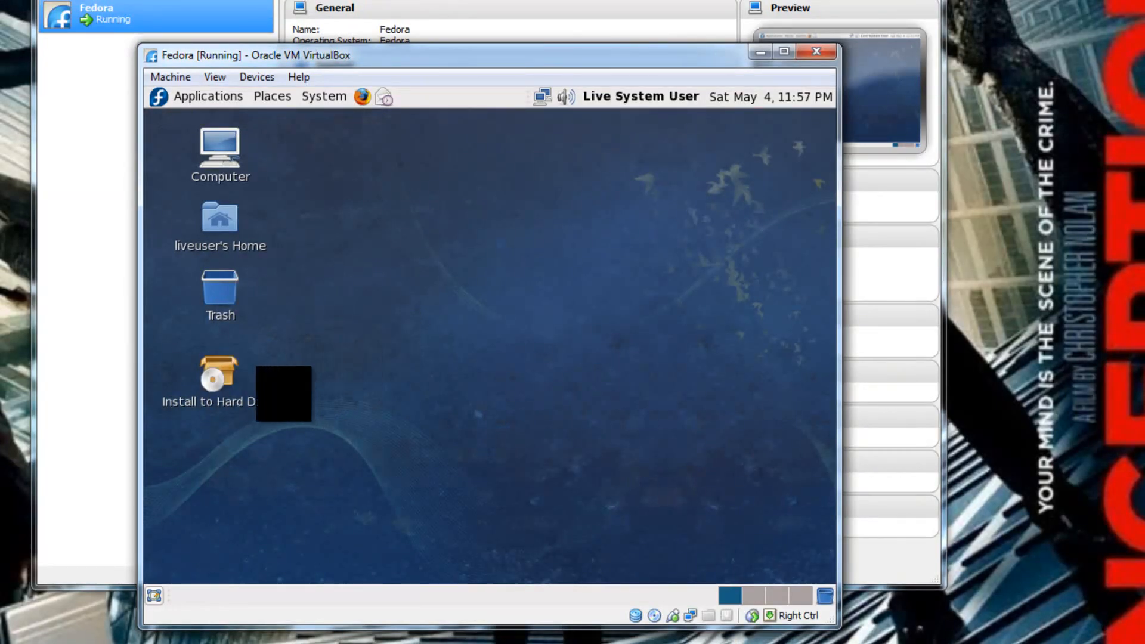
Launch the Install to Hard Drive program from the Fedora live desktop
click(229, 394)
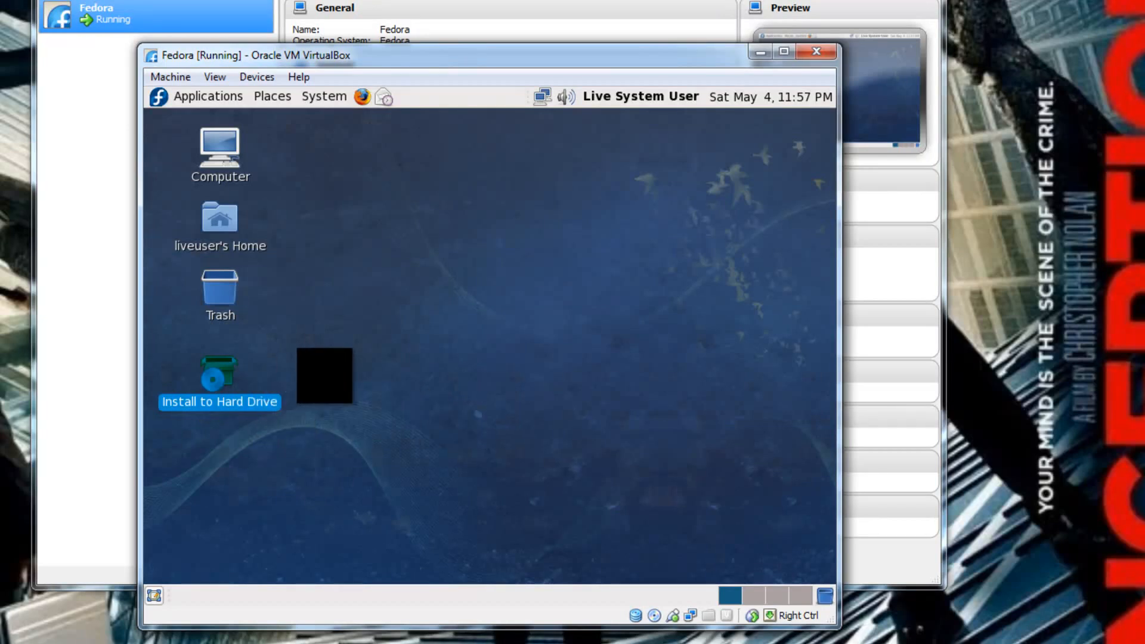
click(353, 359)
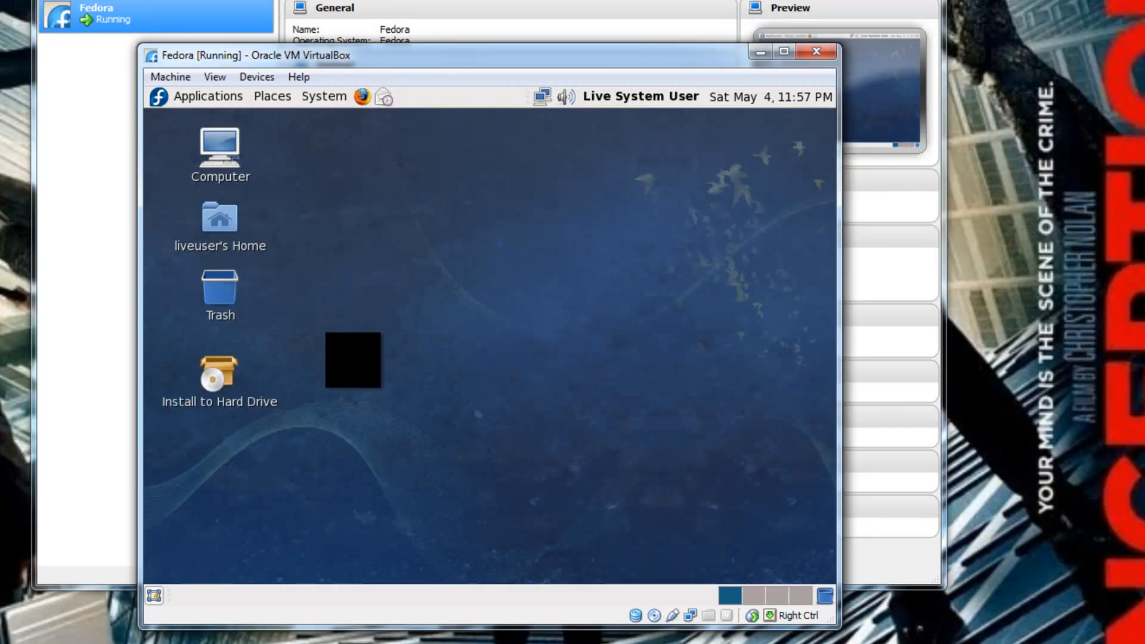
double_click(233, 393)
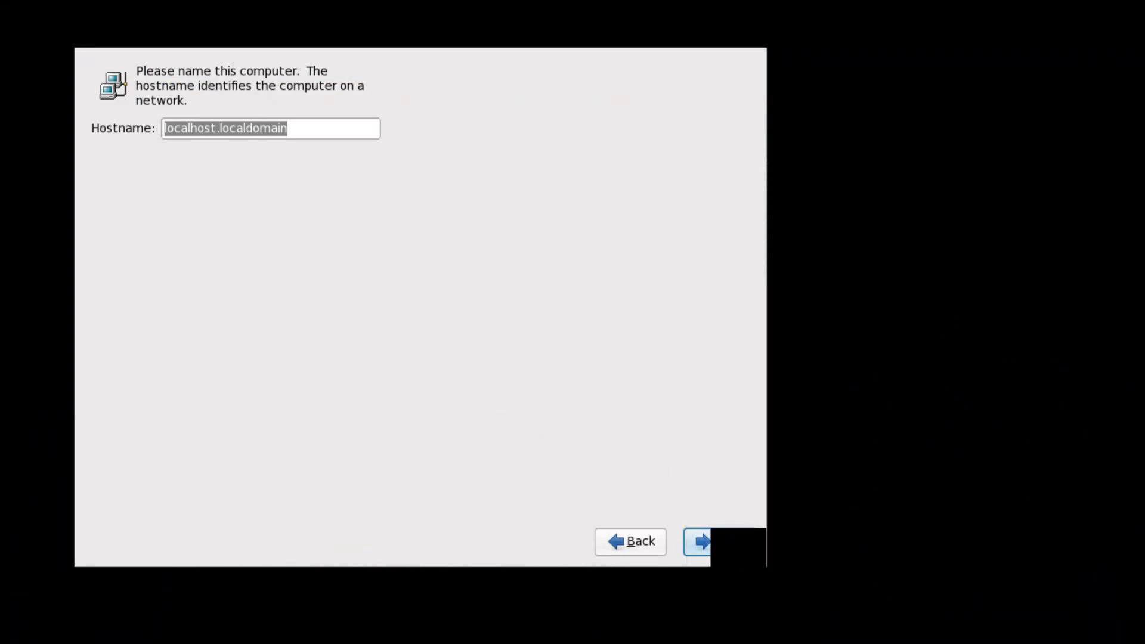
Proceed past the installer's hostname page and accept America/New York as the time zone
key(BackSpace)
click(718, 541)
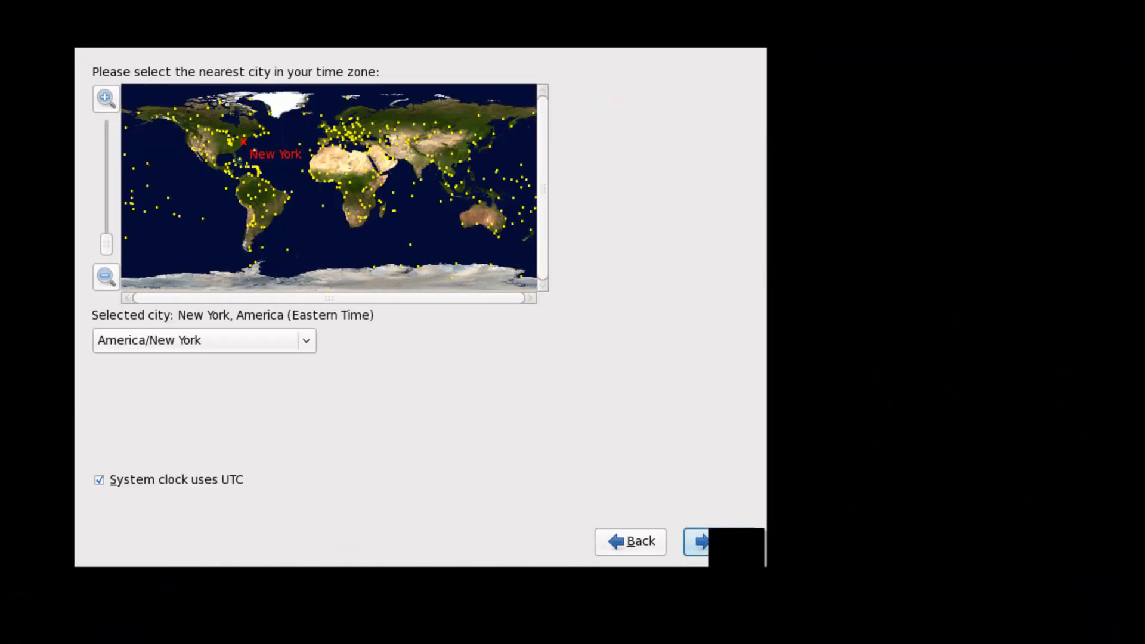
click(718, 541)
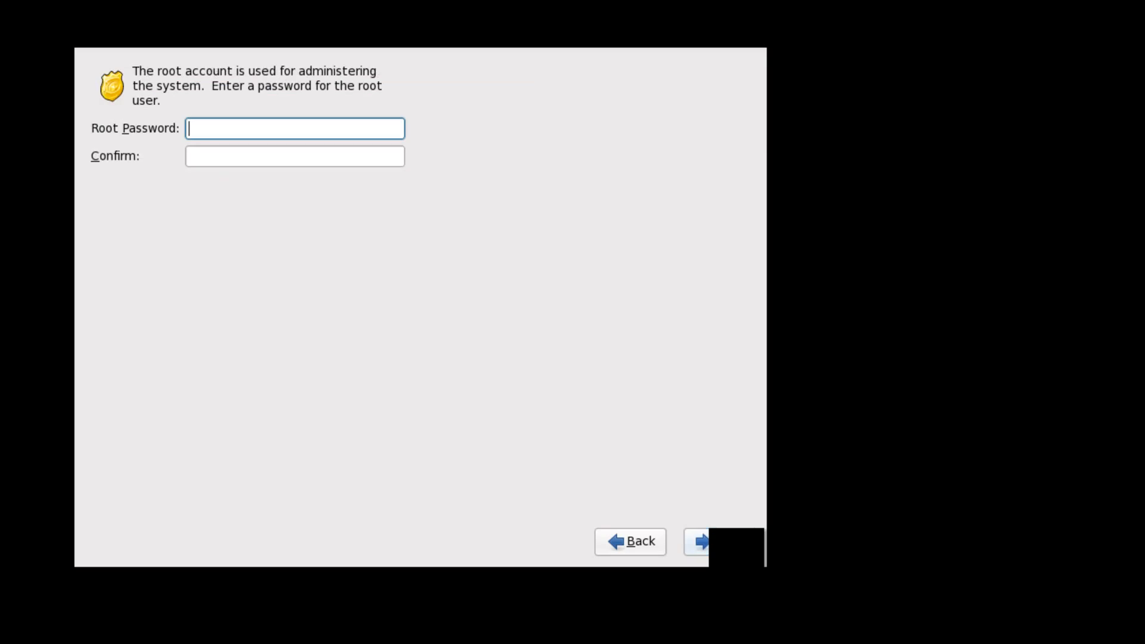
Enter and confirm the root password, and agree to continue with the weak password
text(********)
key(Tab)
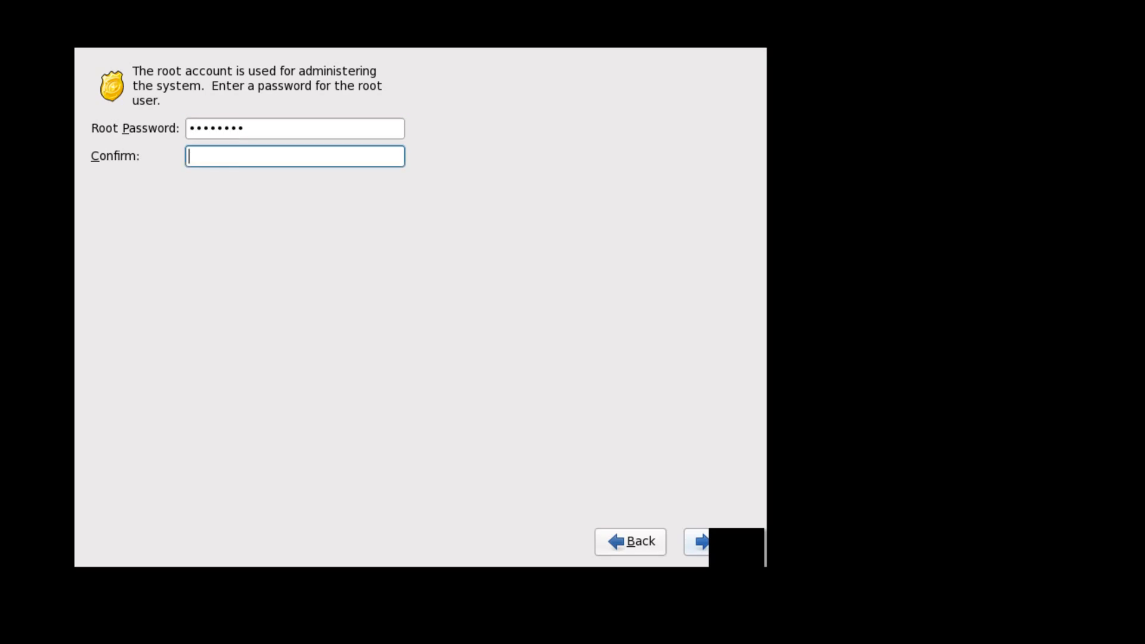
text(********)
key(BackSpace)
key(Return)
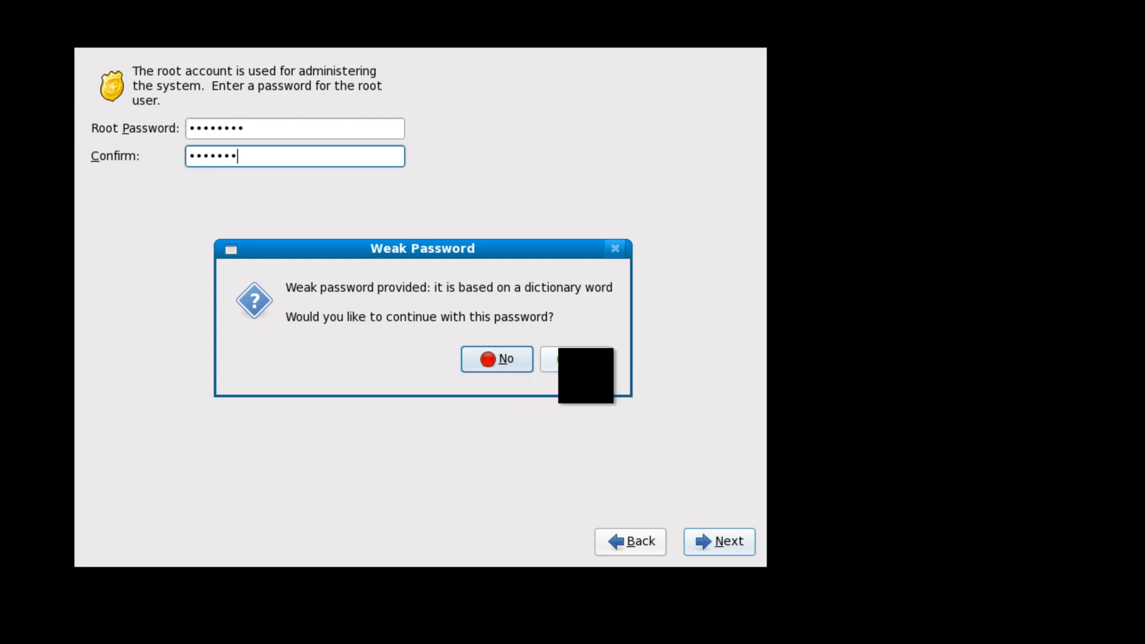
click(578, 359)
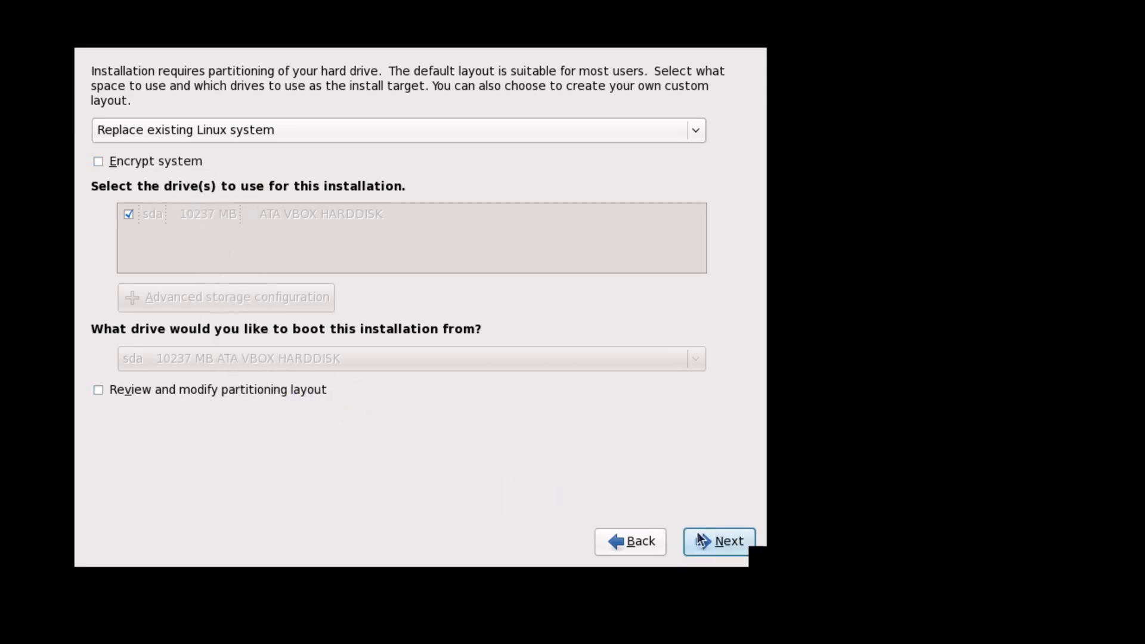
Accept the Replace existing Linux system partitioning on drive sda and write the changes to disk
click(725, 541)
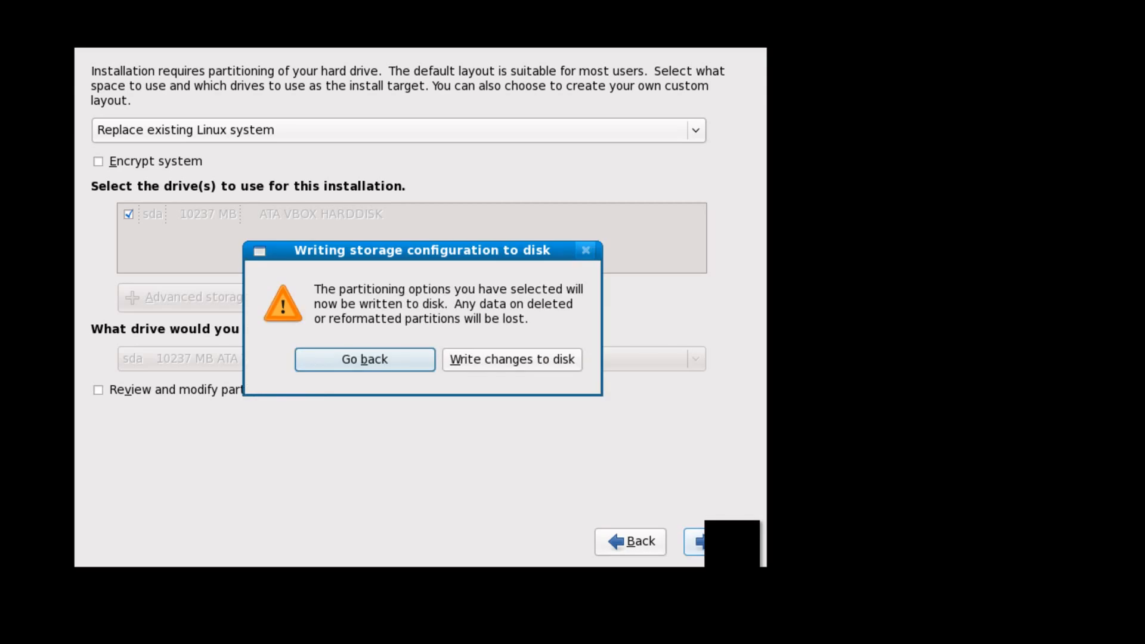
click(489, 362)
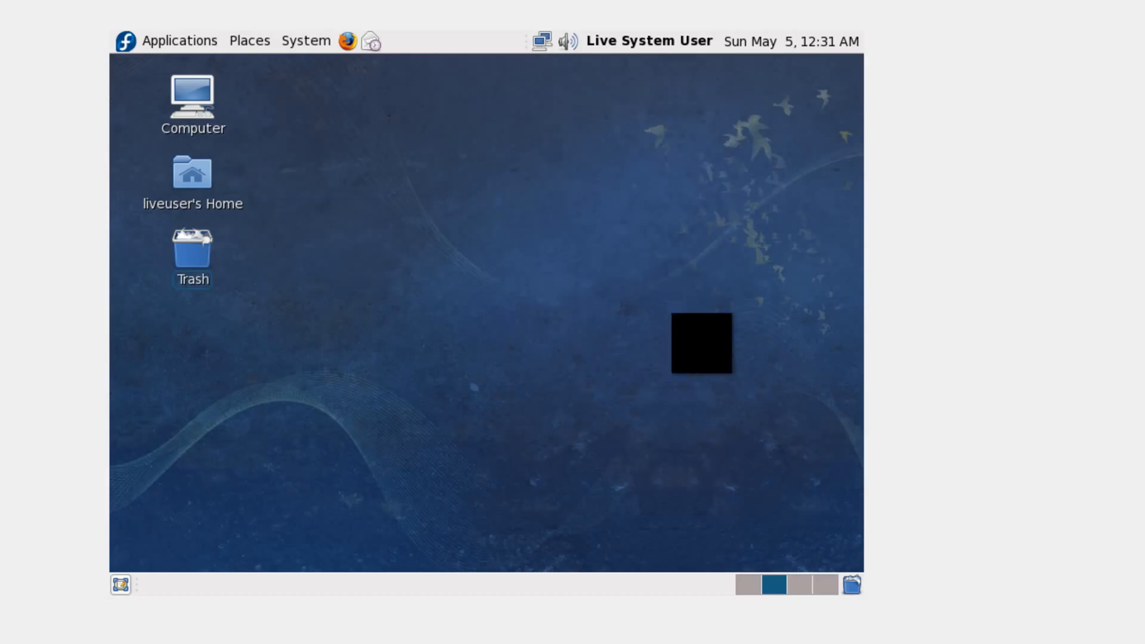